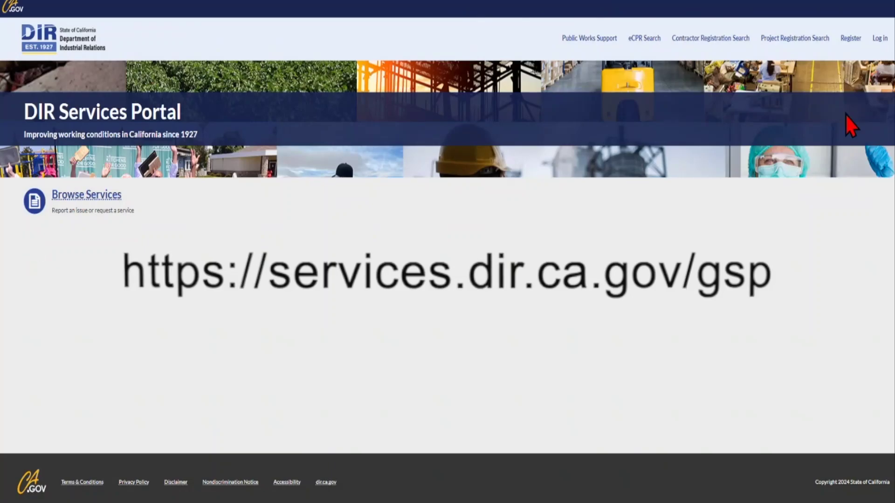
# Register a new user account as a Public Works Contractor and enter its credentials in Log in.
pyautogui.click(880, 38)
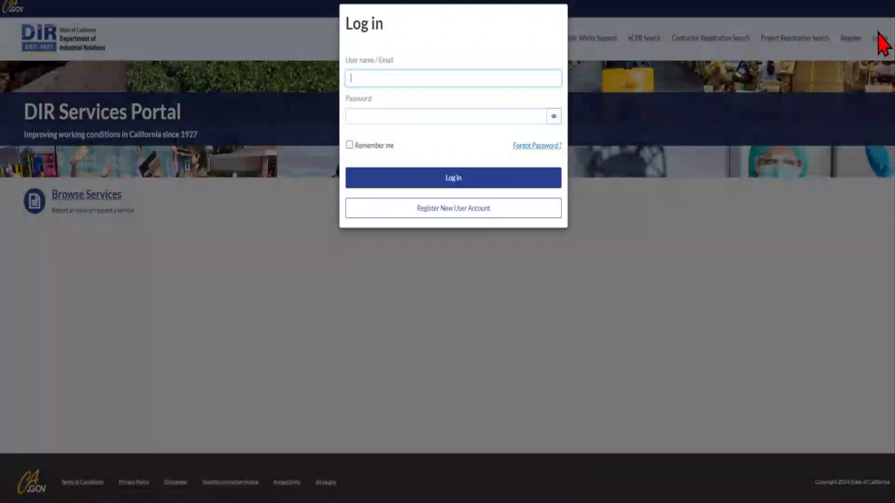
pyautogui.click(459, 214)
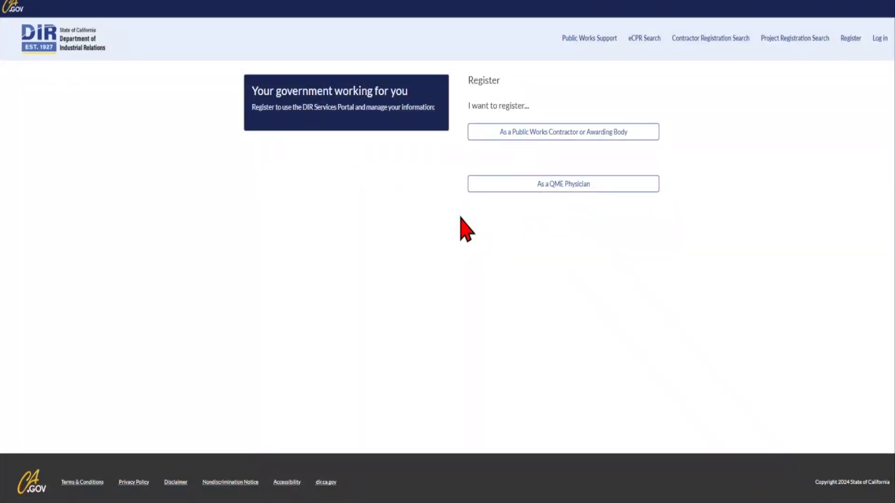
pyautogui.click(571, 138)
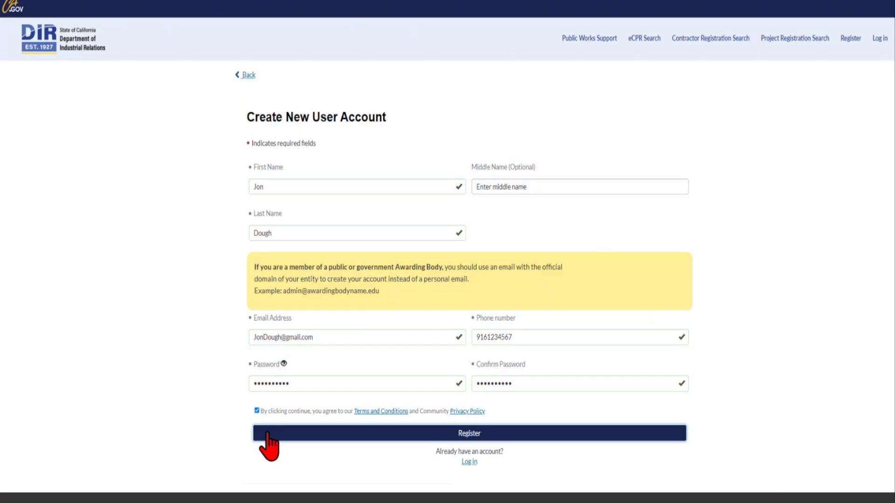
pyautogui.click(268, 435)
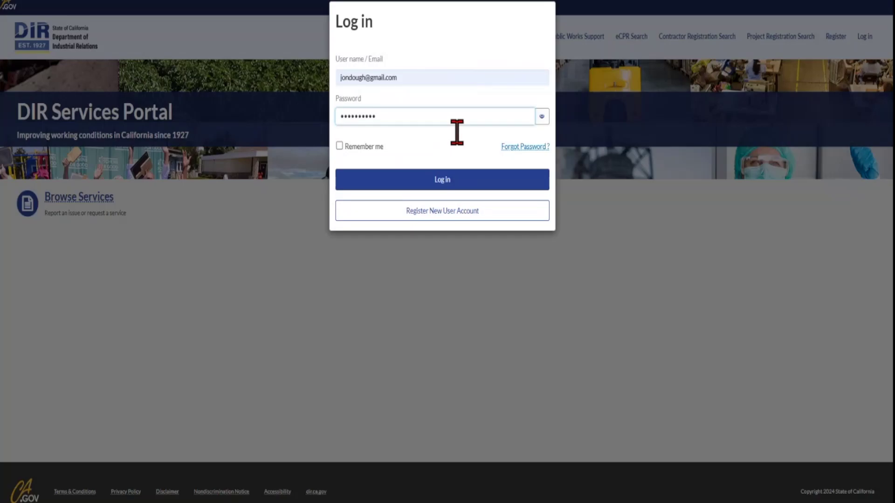
# Log in, answer Yes to the PWCR question, and search for legal entity name 'jakoby'.
pyautogui.click(455, 184)
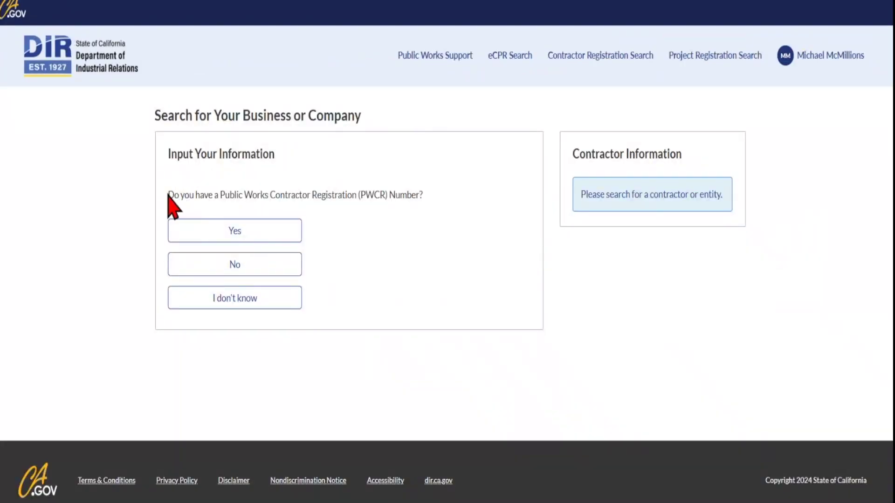
pyautogui.click(250, 236)
pyautogui.click(212, 234)
pyautogui.hotkey('ctrl', 'v')
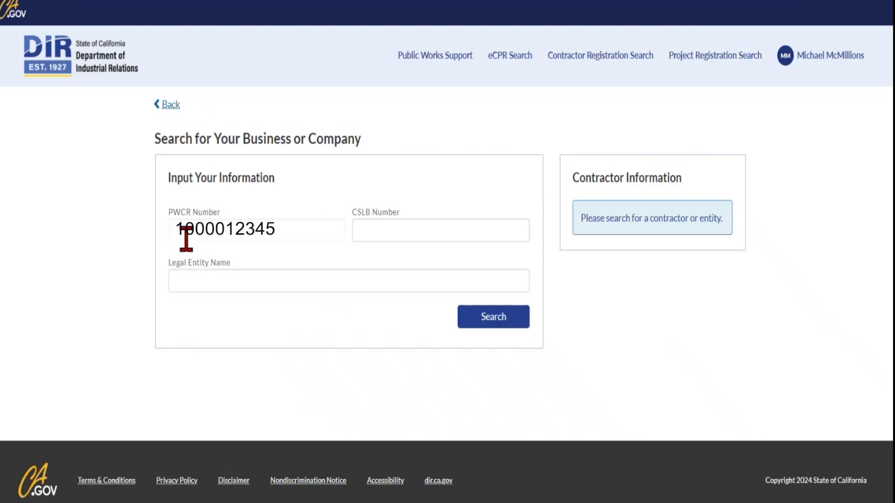
pyautogui.hotkey('ctrl', 'a')
pyautogui.press('BackSpace')
pyautogui.press('Tab')
pyautogui.write('123456')
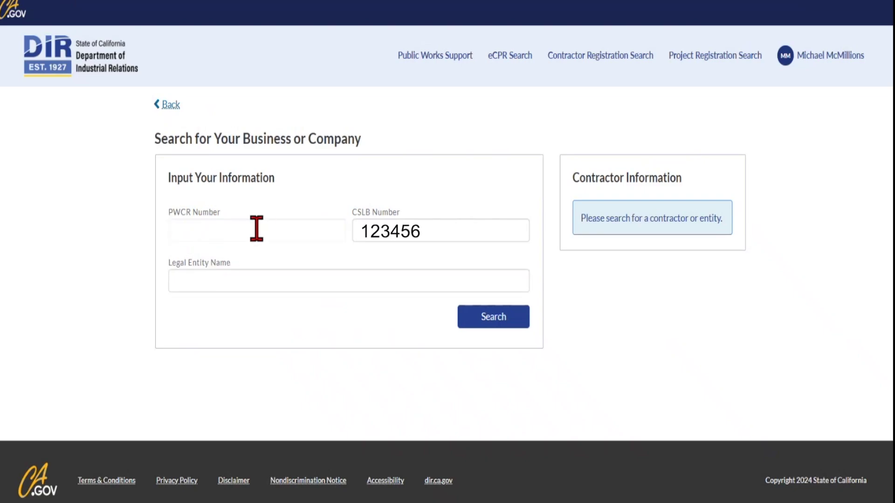
pyautogui.hotkey('ctrl', 'a')
pyautogui.press('BackSpace')
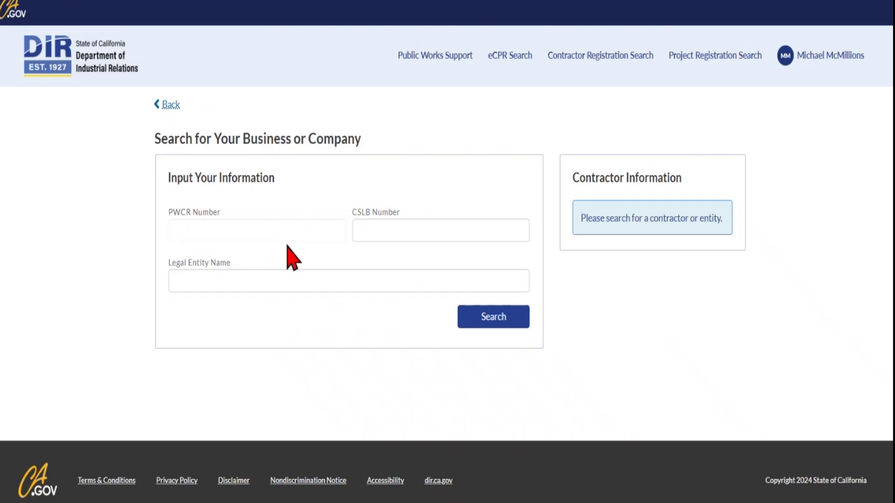
pyautogui.click(505, 322)
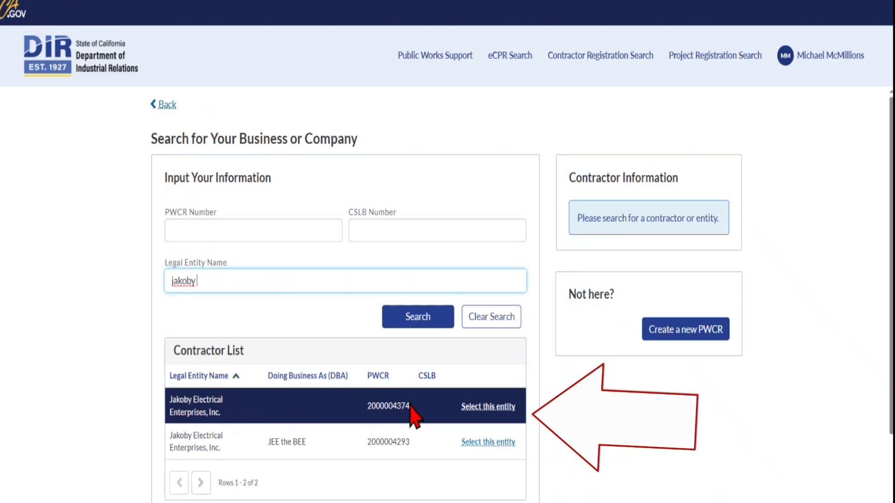
pyautogui.click(473, 411)
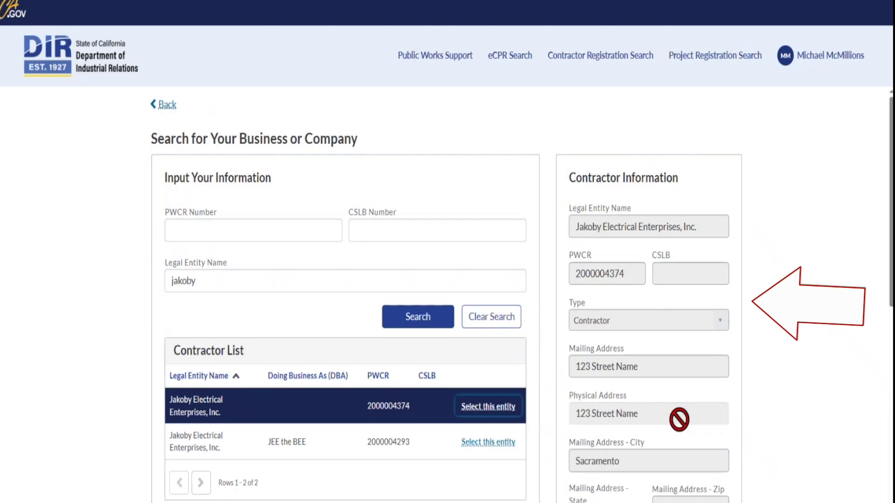
pyautogui.scroll(-1, 679, 419)
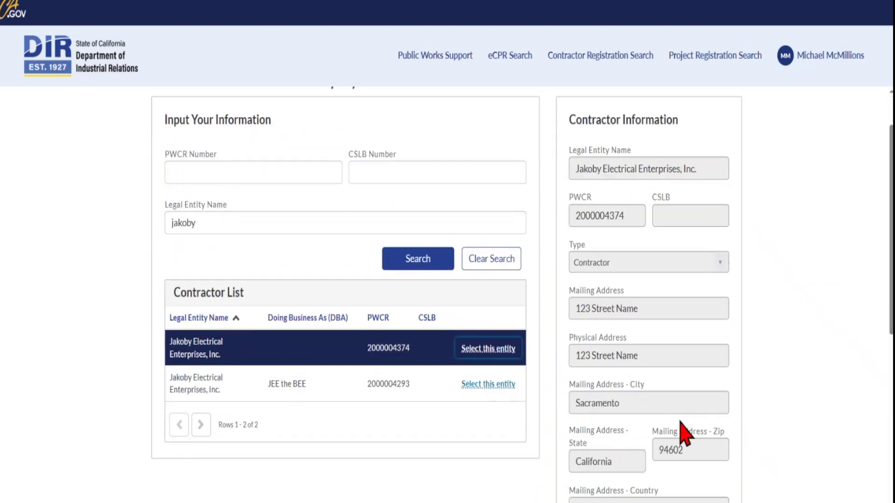
pyautogui.scroll(-1, 683, 484)
pyautogui.scroll(-2, 681, 447)
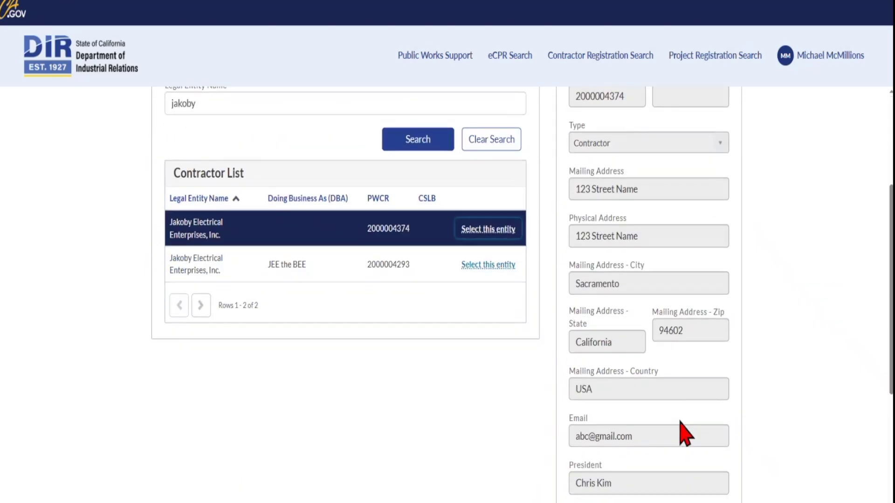
pyautogui.scroll(3, 679, 419)
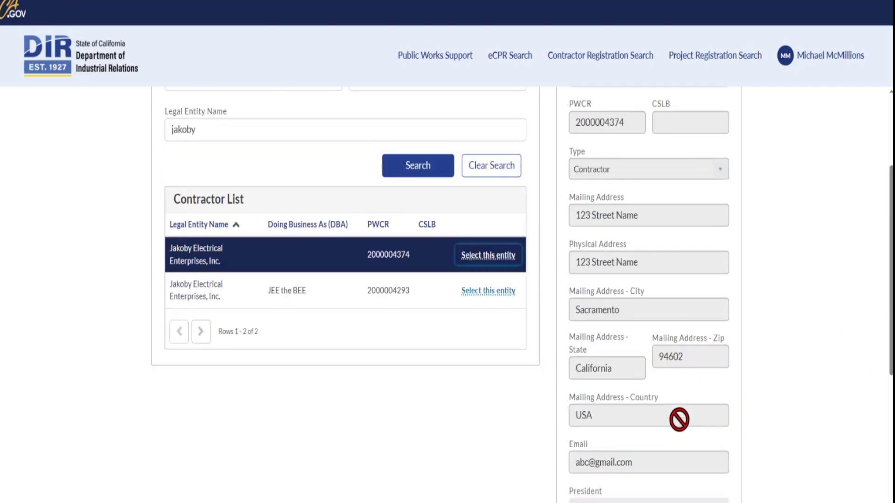
pyautogui.scroll(-4, 683, 425)
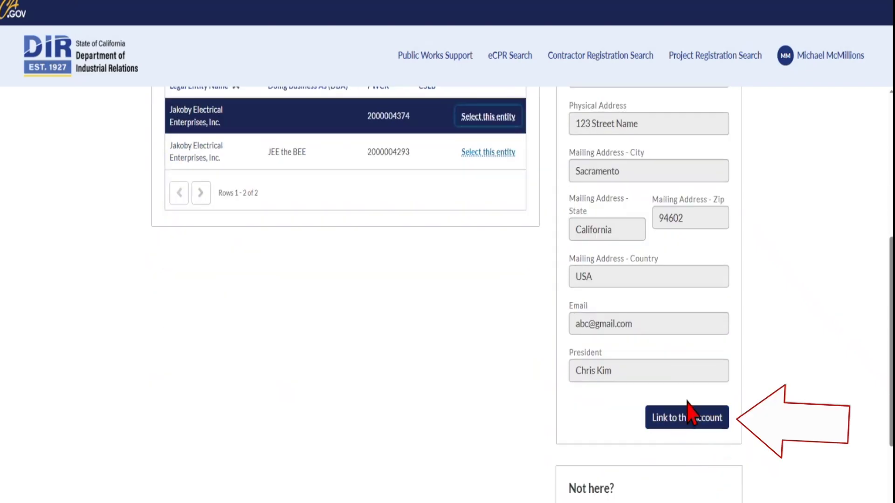
pyautogui.click(692, 420)
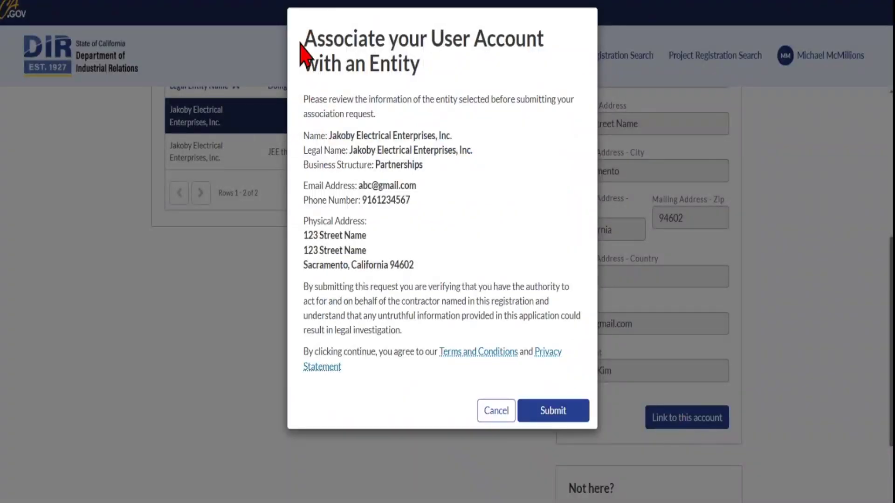
# Submit the association with Jakoby Electrical Enterprises, Inc. and dismiss the confirmation notices.
pyautogui.click(538, 413)
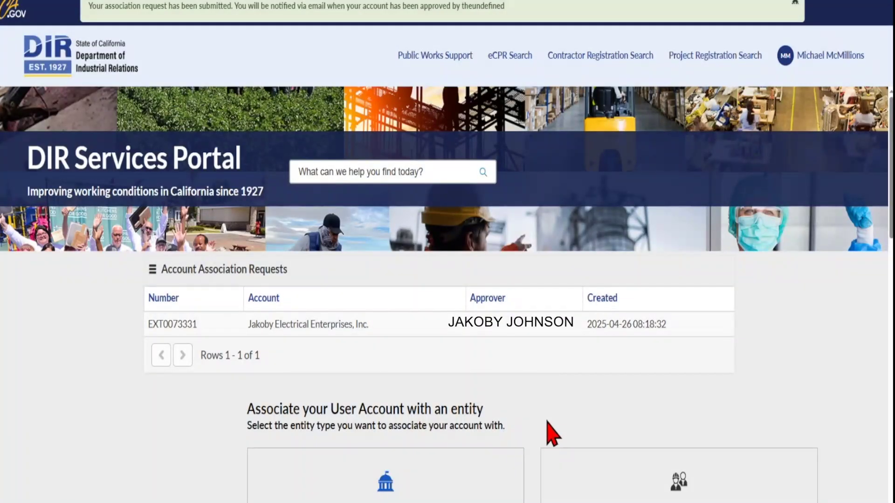
pyautogui.click(795, 2)
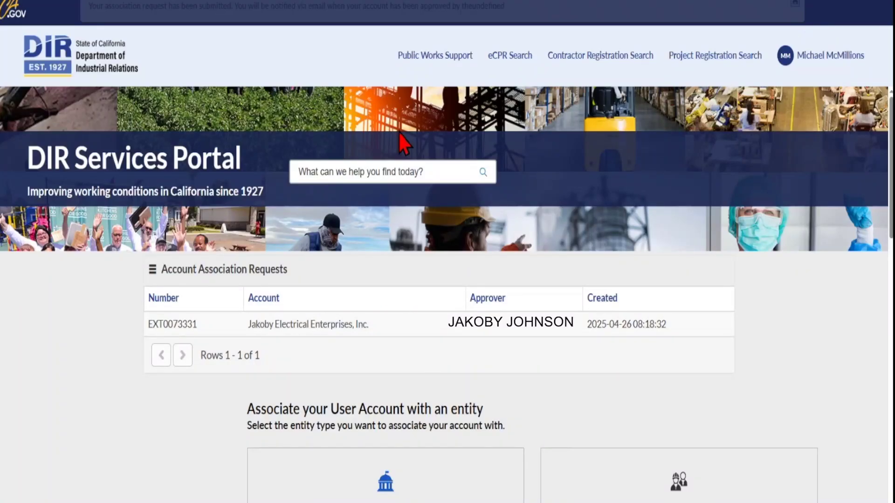
pyautogui.click(167, 301)
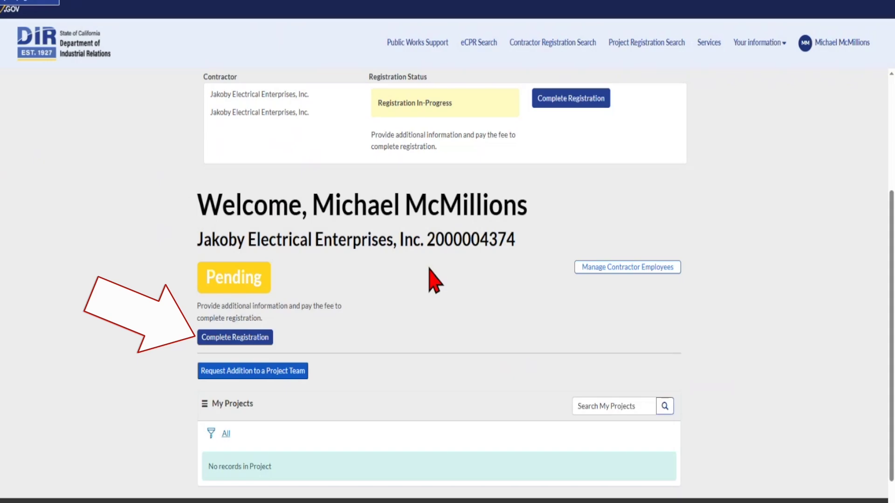
# Resume the registration and answer No to the delinquent liability and debarment certification questions.
pyautogui.click(237, 335)
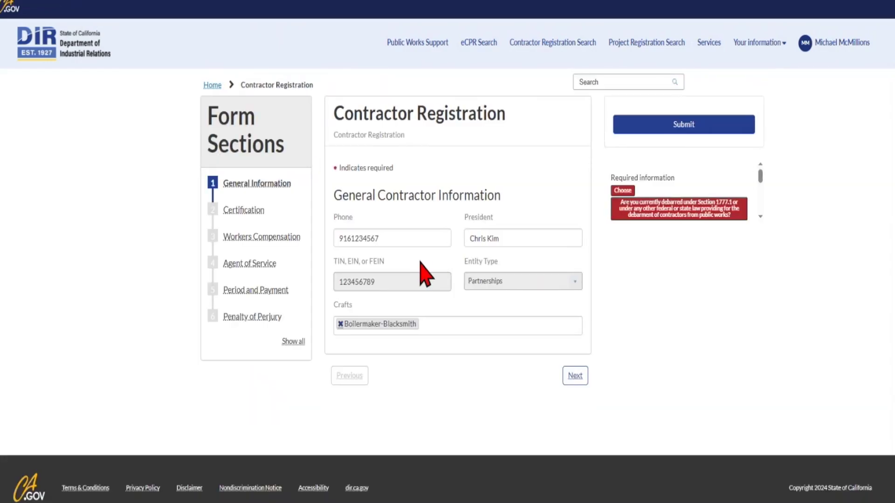
pyautogui.click(238, 210)
pyautogui.click(398, 299)
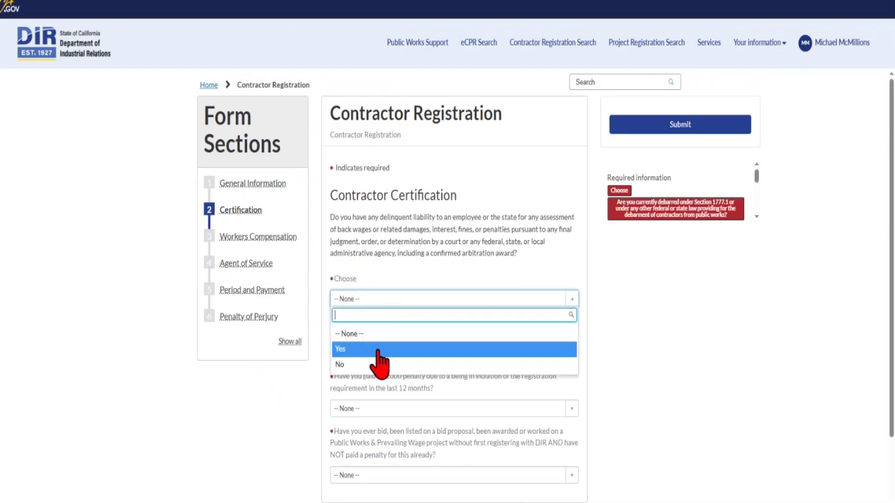
pyautogui.click(372, 365)
pyautogui.click(373, 353)
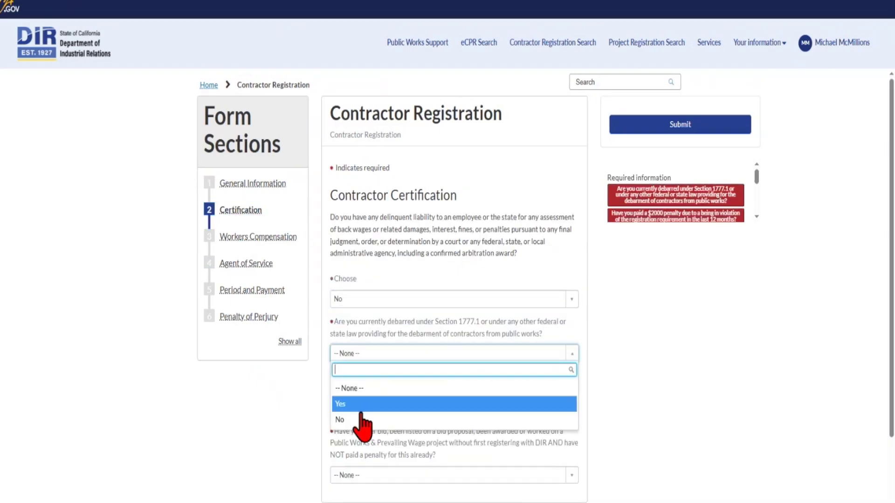
pyautogui.click(354, 403)
pyautogui.click(360, 357)
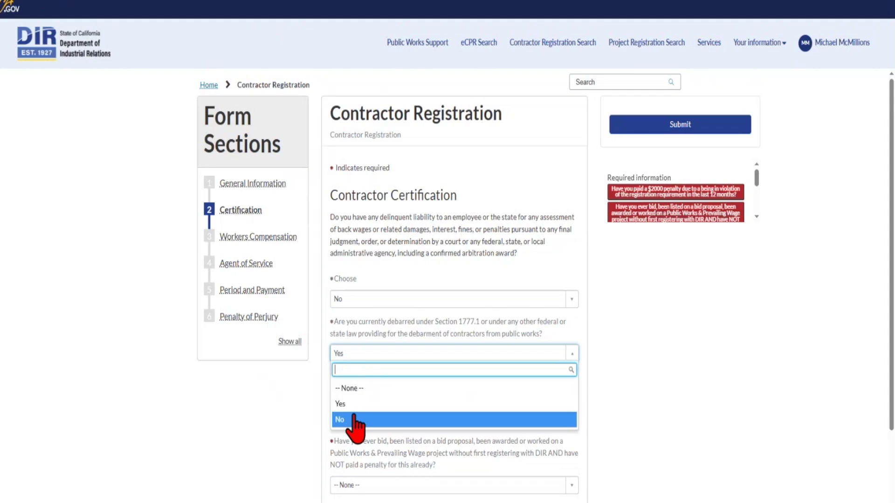
pyautogui.click(355, 418)
pyautogui.click(363, 409)
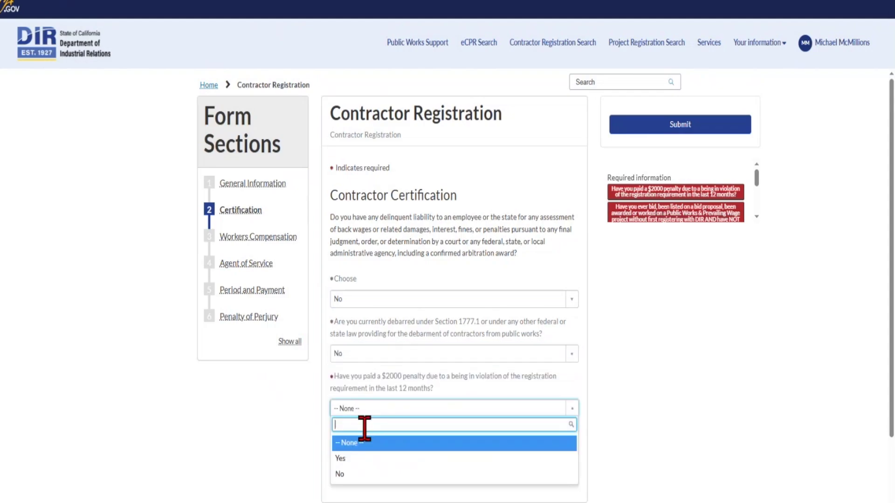
# Answer No to the $2000 penalty and unregistered bid certification questions.
pyautogui.click(363, 473)
pyautogui.click(366, 476)
pyautogui.click(363, 457)
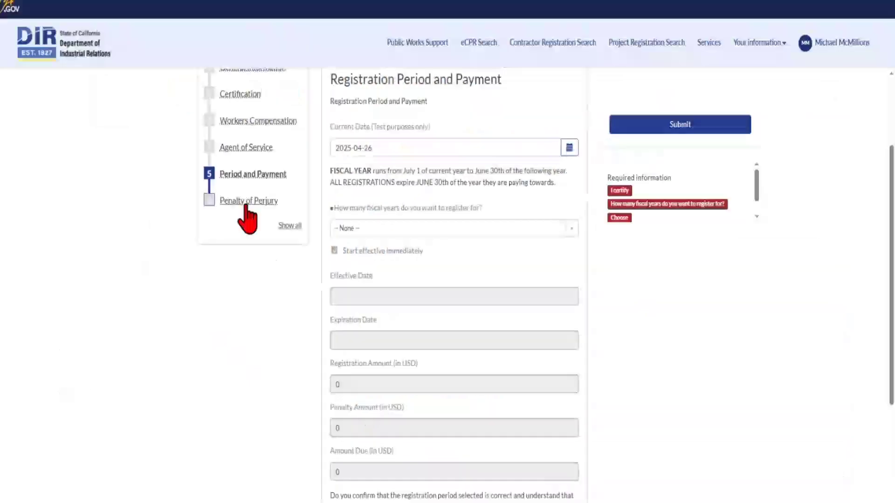
# Go to the Penalty of Perjury section and tick the I certify box.
pyautogui.click(189, 55)
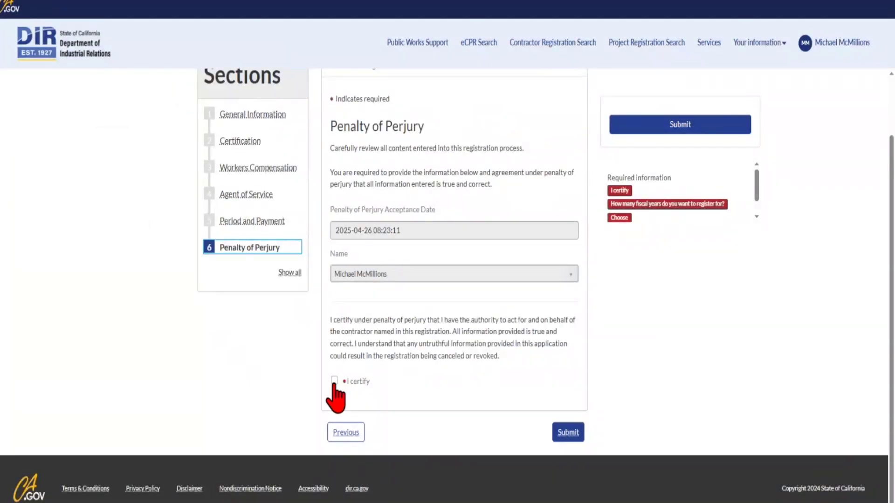
pyautogui.click(334, 381)
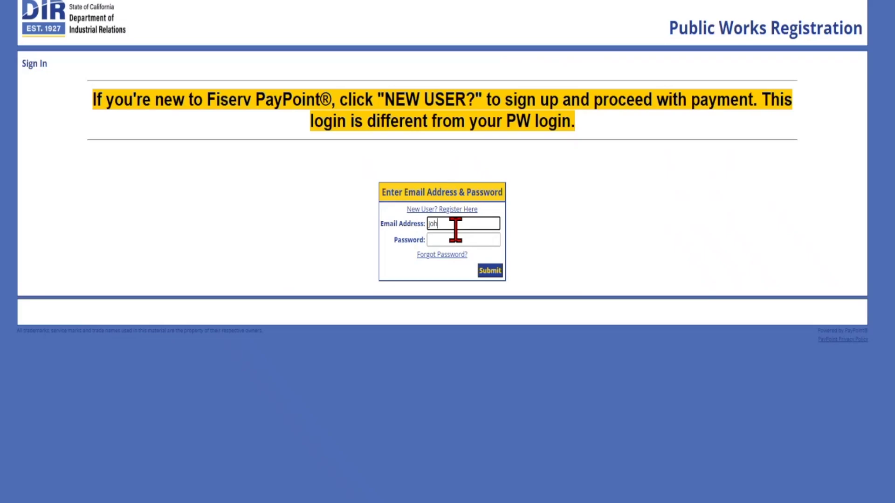
# Fill in the billing details and submit the 400.00 USD credit card payment.
pyautogui.write('ndou')
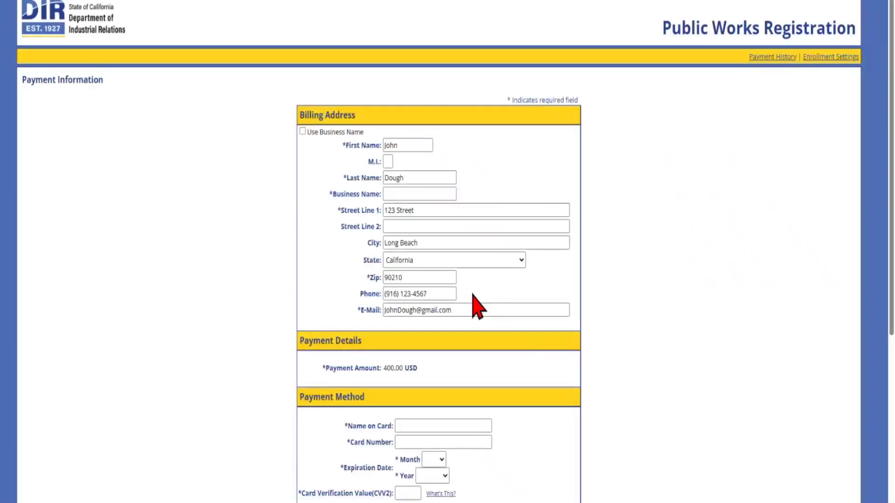
pyautogui.scroll(-4, 480, 469)
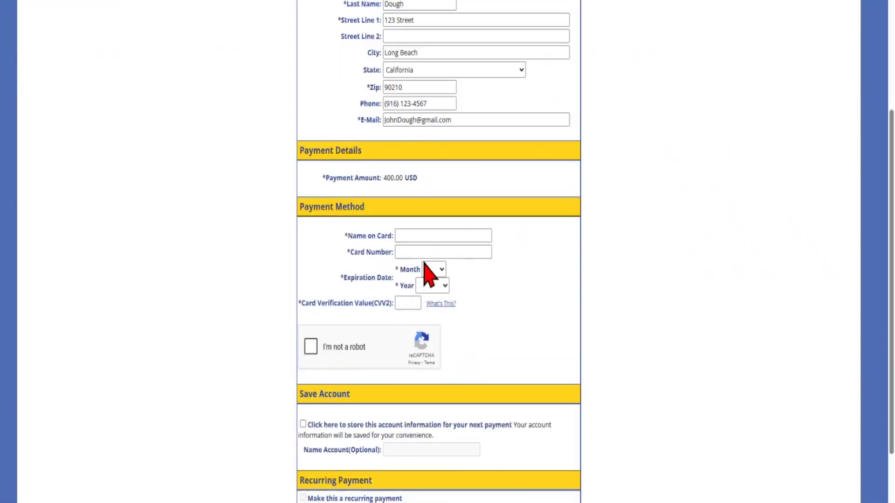
pyautogui.click(554, 408)
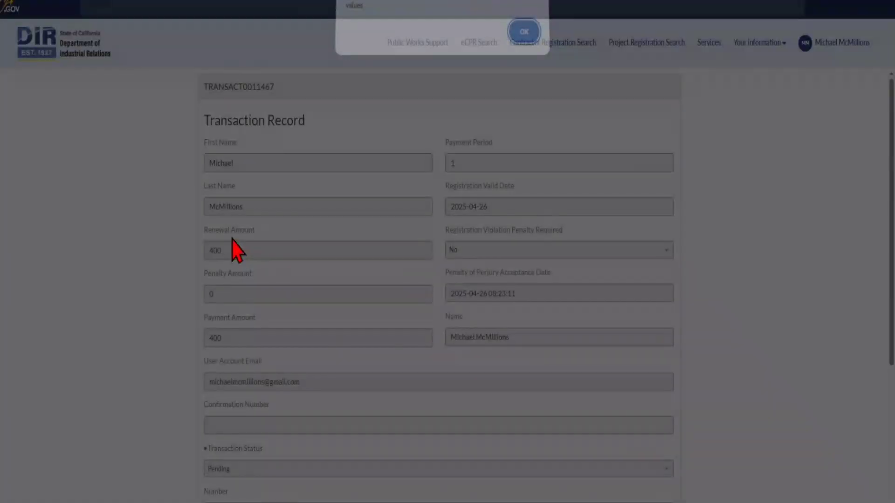
# Dismiss the Successfully Updated alert and return to the DIR portal welcome page.
pyautogui.click(523, 39)
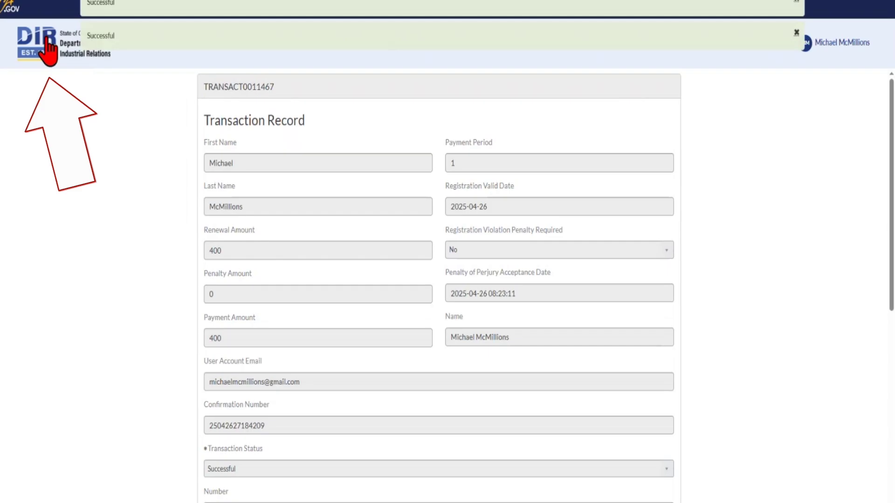
pyautogui.click(48, 51)
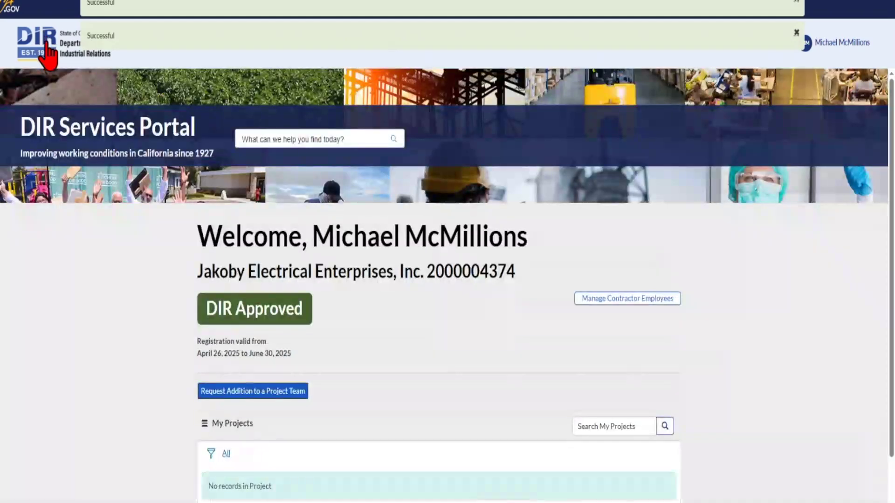
# Scroll the welcome page to review the early renewal notice for the DIR Approved registration.
pyautogui.scroll(-1, 440, 280)
pyautogui.scroll(1, 51, 140)
pyautogui.scroll(-1, 415, 255)
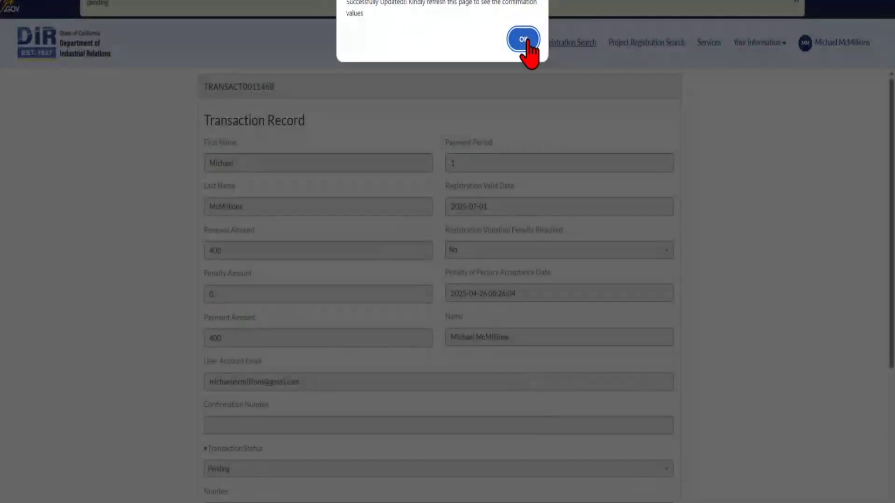
# Dismiss the update confirmation and review the Successful renewal record, valid from 2025-07-01.
pyautogui.click(523, 39)
pyautogui.press('F5')
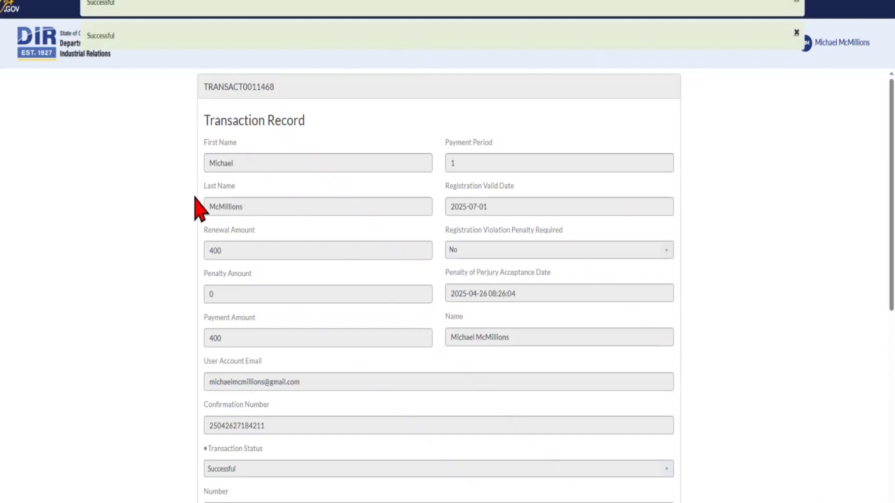
pyautogui.scroll(-4, 196, 207)
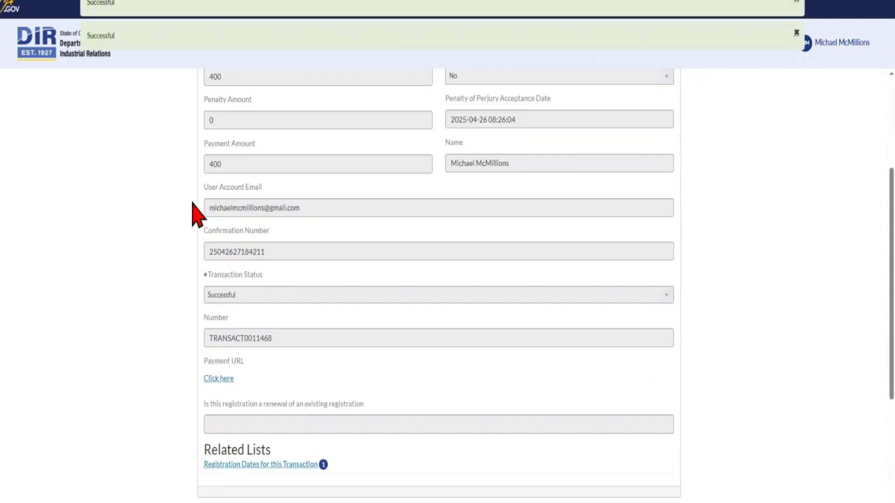
pyautogui.scroll(-4, 185, 220)
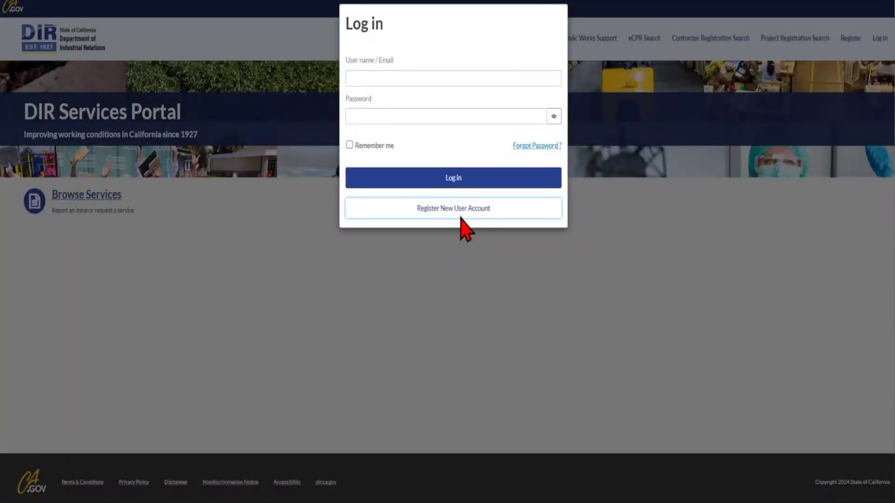
# Register a new Public Works Contractor user account, verify its email, and log in.
pyautogui.click(461, 215)
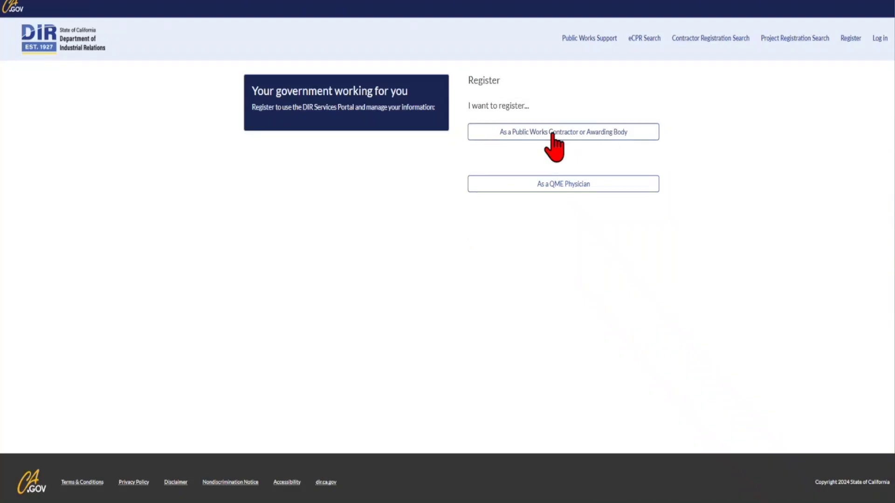
pyautogui.click(571, 138)
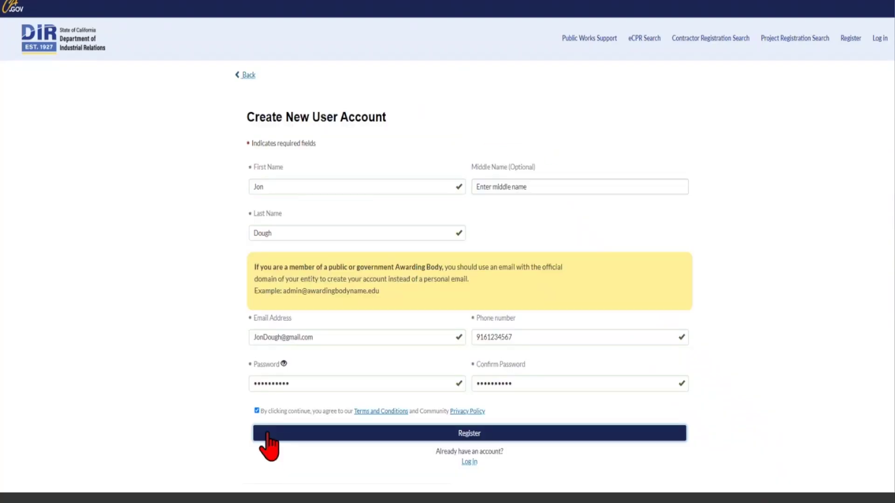
pyautogui.click(268, 436)
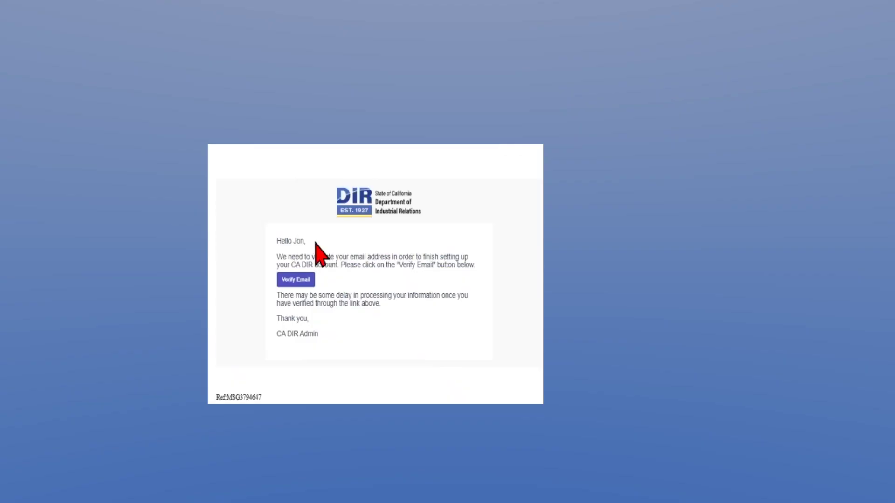
pyautogui.click(296, 281)
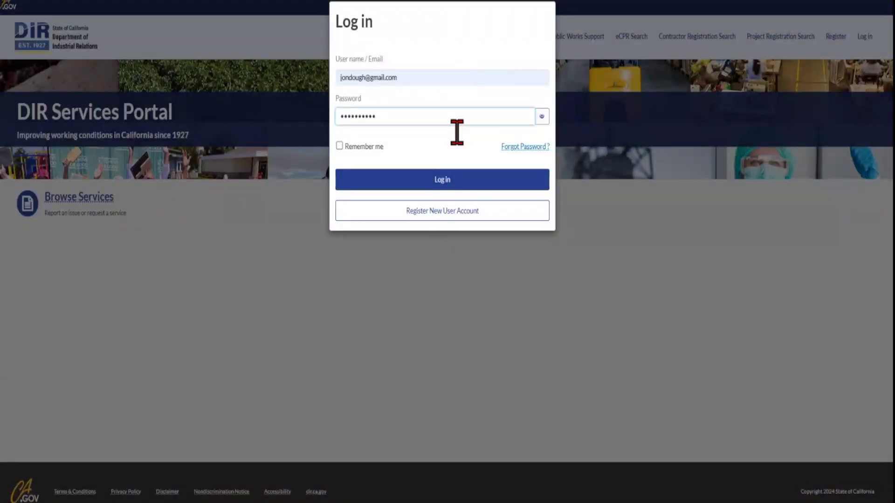
pyautogui.click(455, 183)
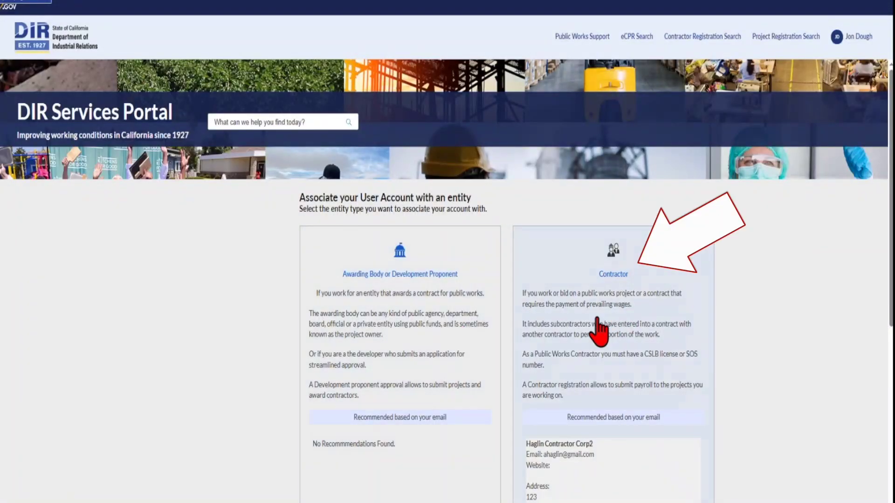
# Associate the account with a contractor by starting a new PWCR instead of an existing one.
pyautogui.click(599, 359)
pyautogui.click(247, 241)
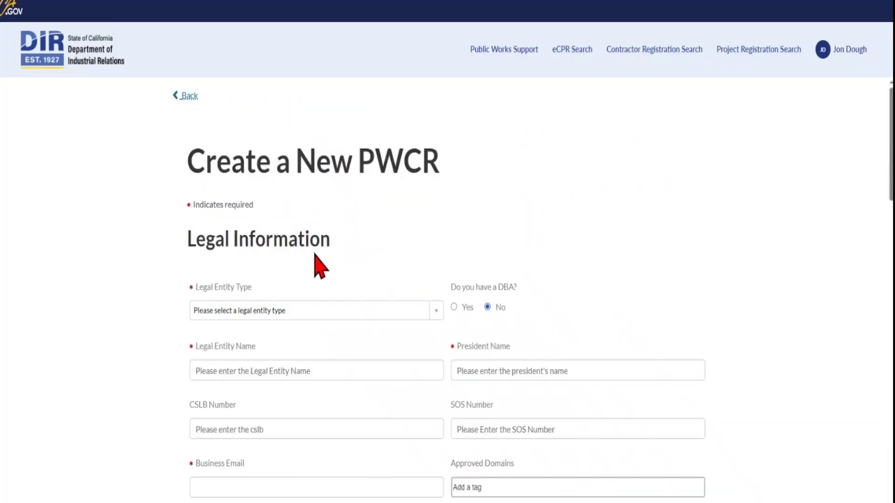
pyautogui.scroll(-2, 360, 244)
pyautogui.scroll(1, 350, 230)
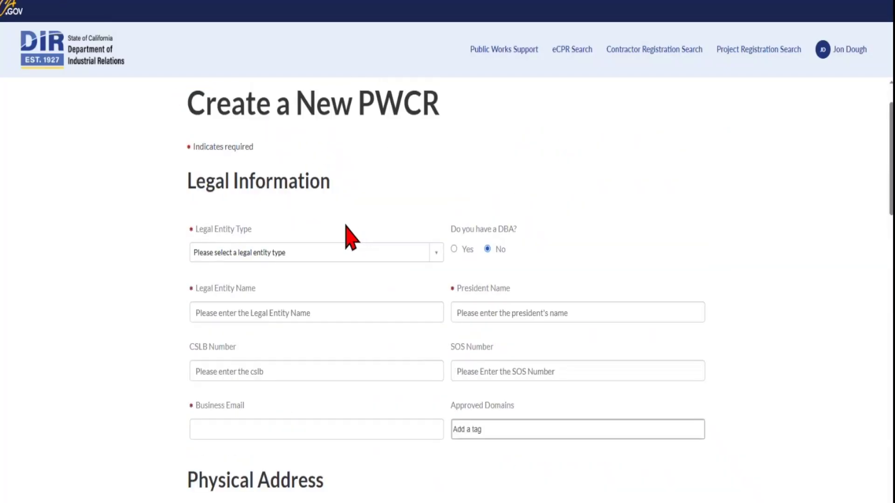
pyautogui.hotkey('ctrl', '-')
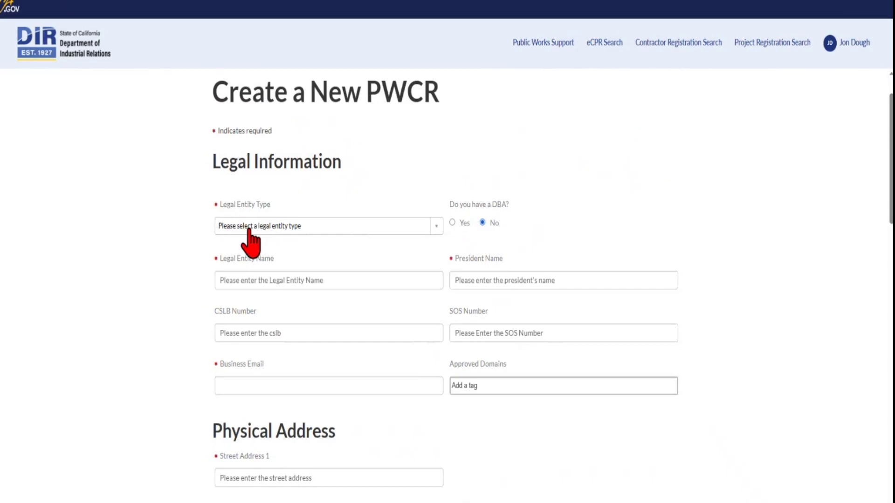
# Fill the PWCR as a Corporation, DBA Superior Steel Contracting Inc, with approved email domain and hyphenated Tax ID.
pyautogui.click(253, 280)
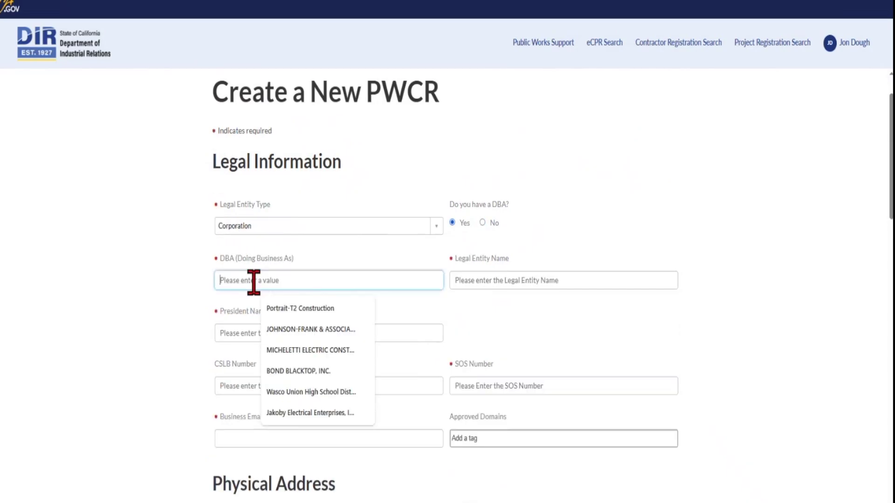
pyautogui.write('Superior Steel Contracting Inc')
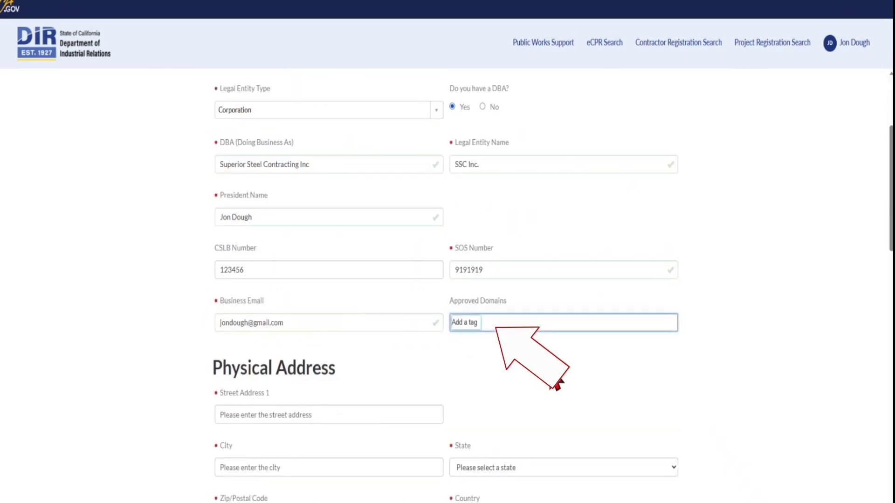
pyautogui.write('@supersteel.com')
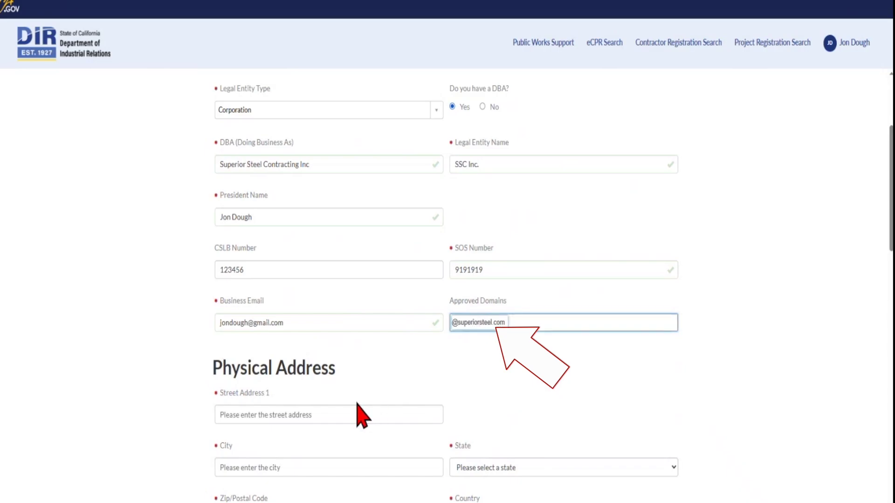
pyautogui.press('Return')
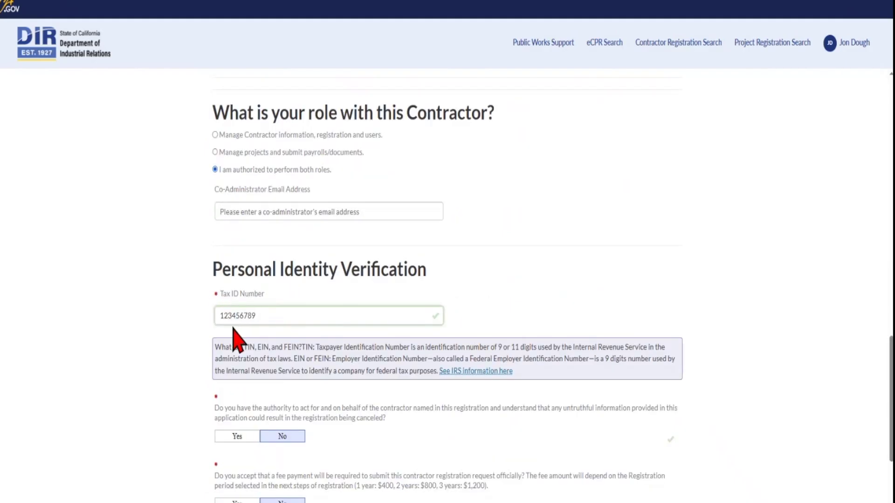
pyautogui.click(228, 317)
pyautogui.write('-')
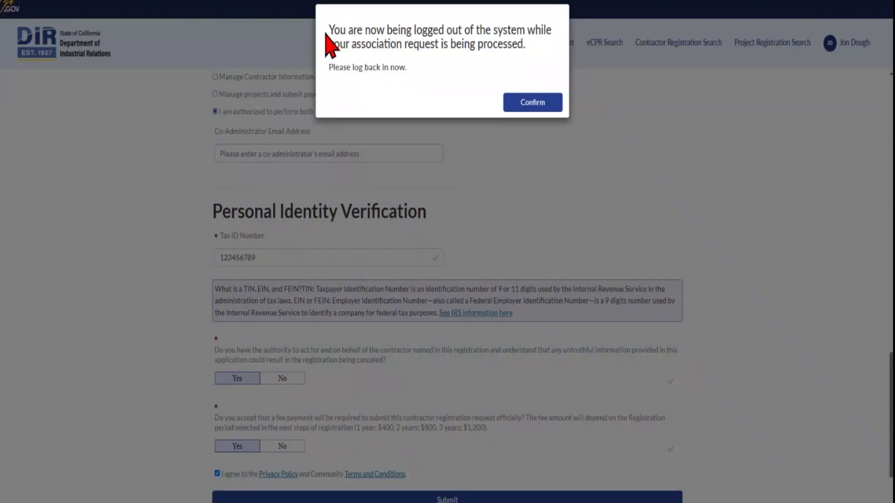
pyautogui.click(529, 103)
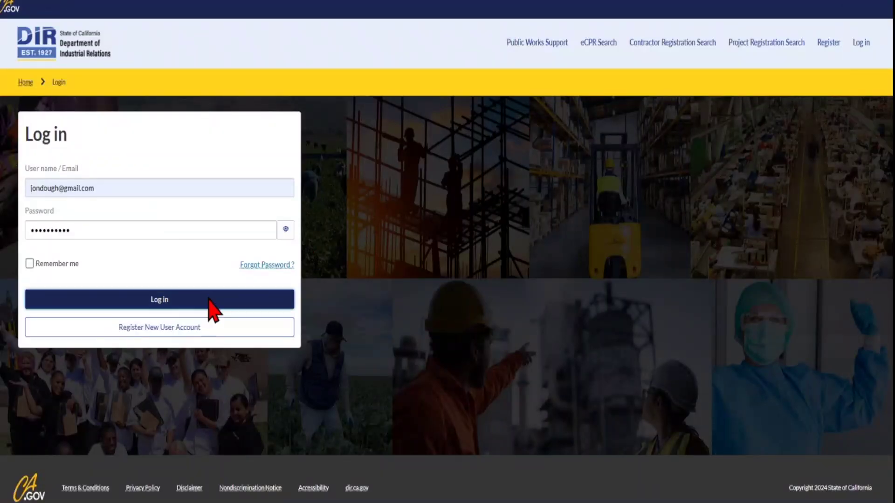
pyautogui.click(210, 301)
pyautogui.moveTo(198, 356); pyautogui.dragTo(360, 377)
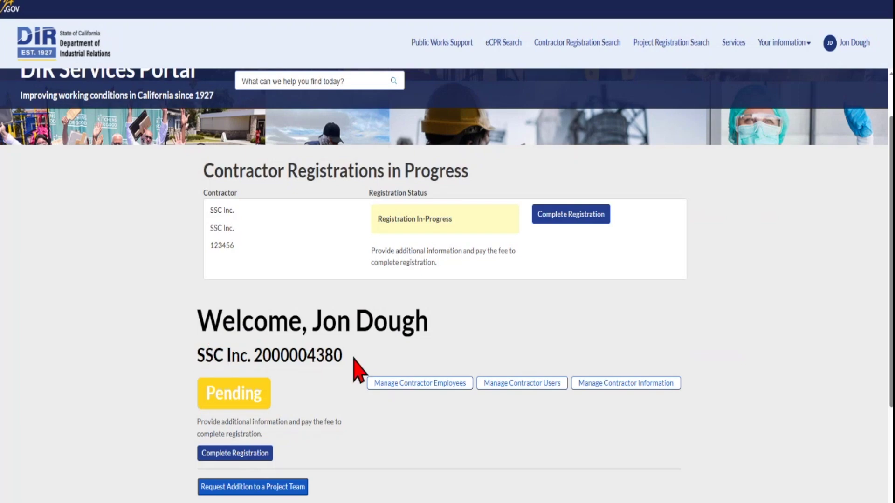
# Scroll the dashboard to see SSC Inc. DIR Approved, valid April 26 to June 30, 2025.
pyautogui.scroll(-1, 296, 354)
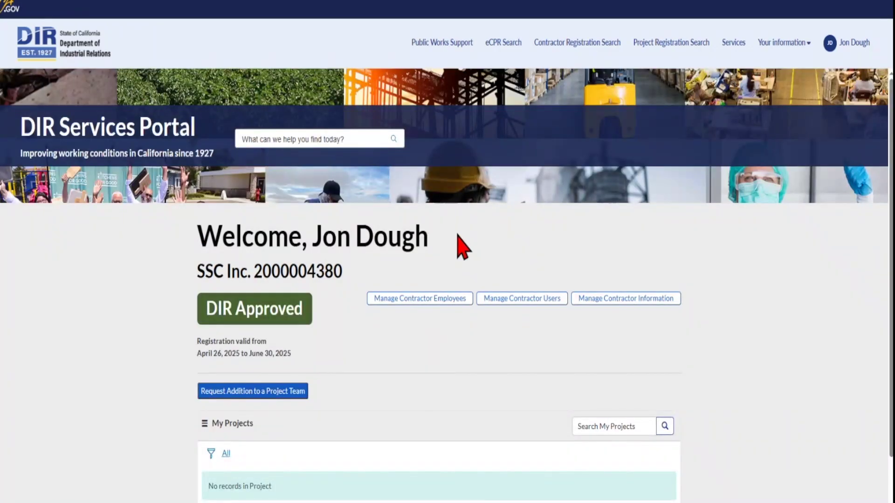
pyautogui.scroll(-1, 462, 247)
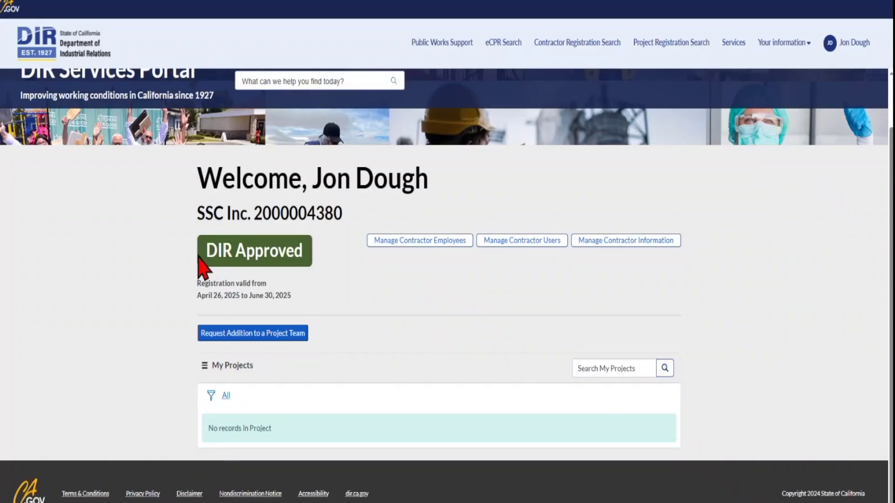